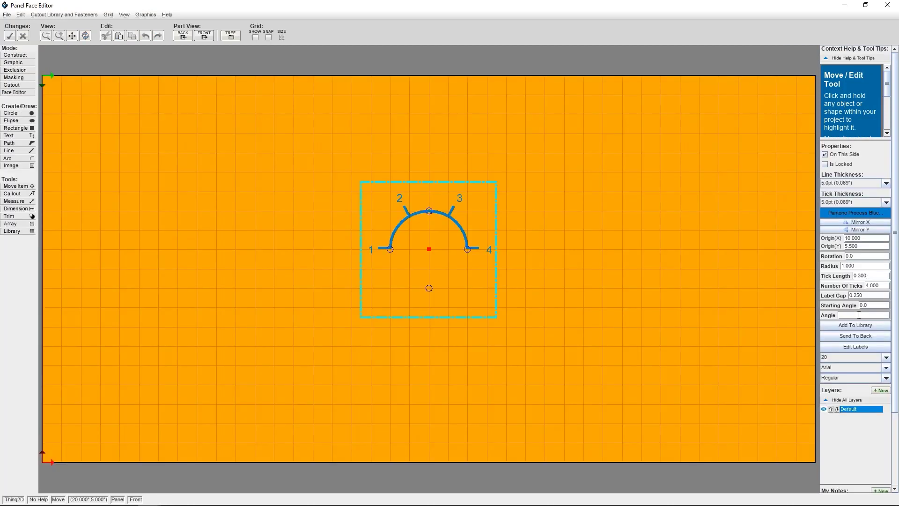
- Set the first gauge's sweep angle to 360° so it becomes a full circle
text(360)
key(Return)
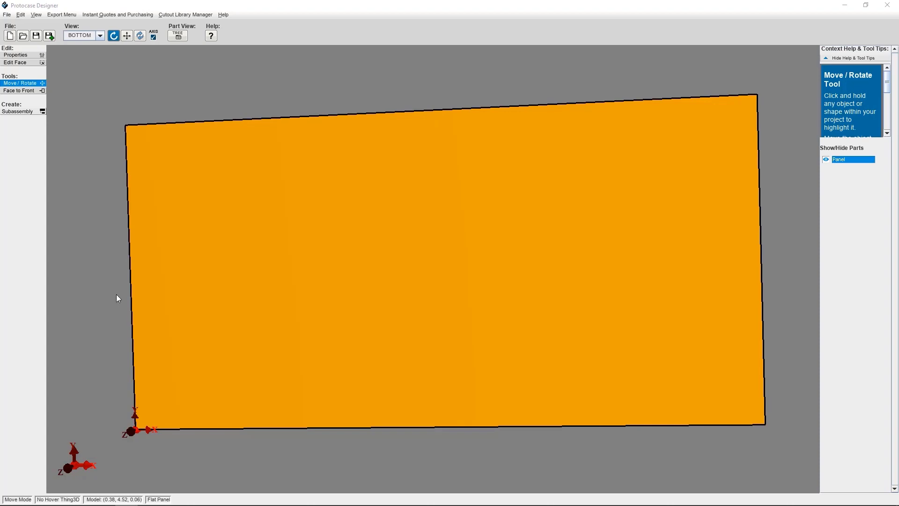
- Open the orange panel's face in a maximized Face Editor
click(26, 69)
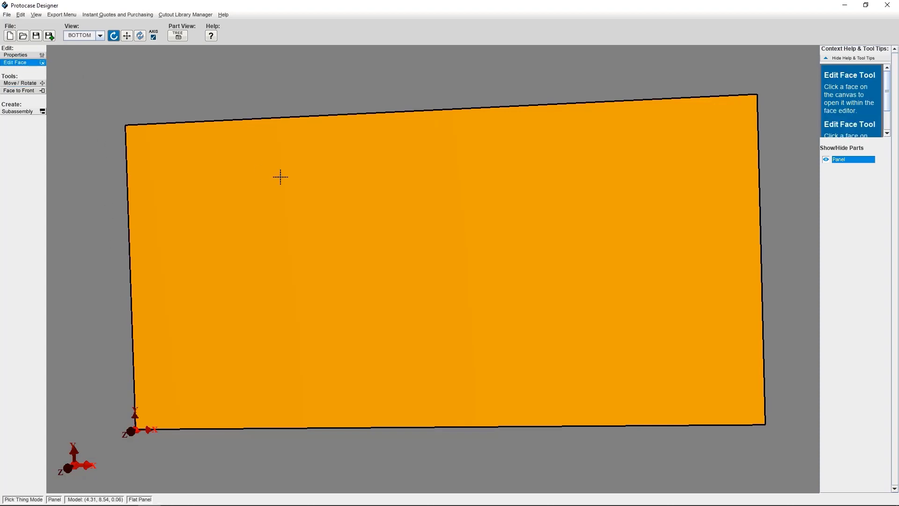
click(348, 211)
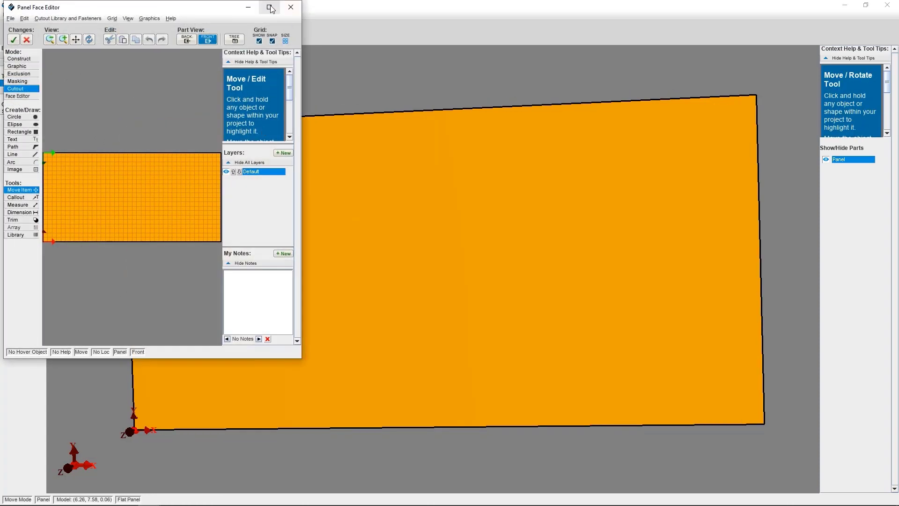
click(270, 7)
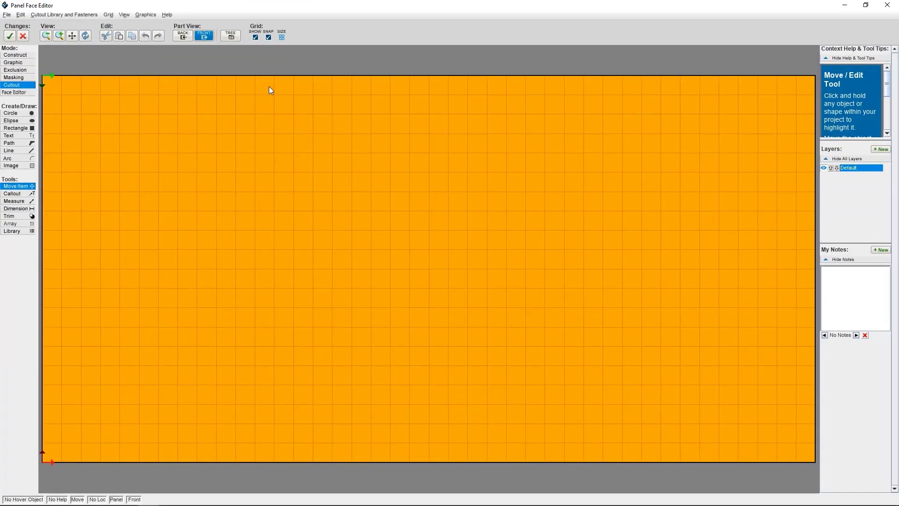
- Place a new circular gauge at 10.000, 5.000 near the panel's middle and select it
click(77, 15)
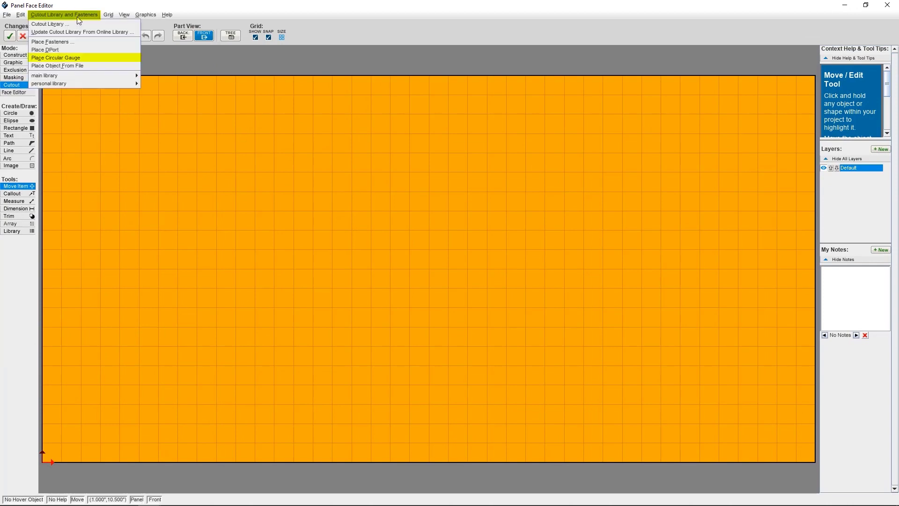
click(76, 58)
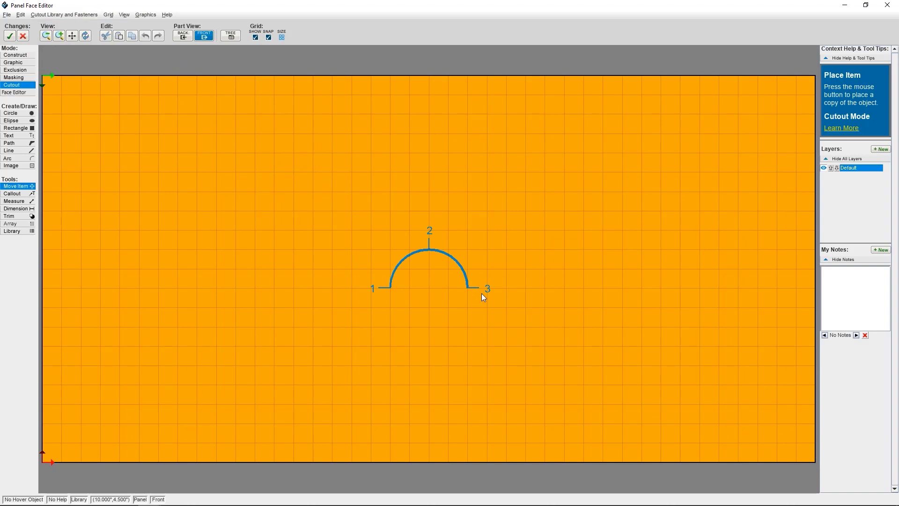
click(431, 274)
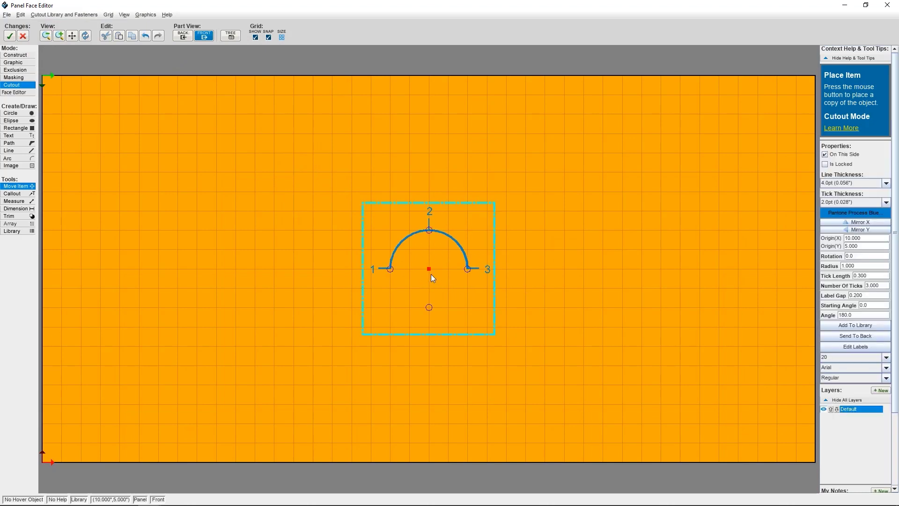
click(463, 263)
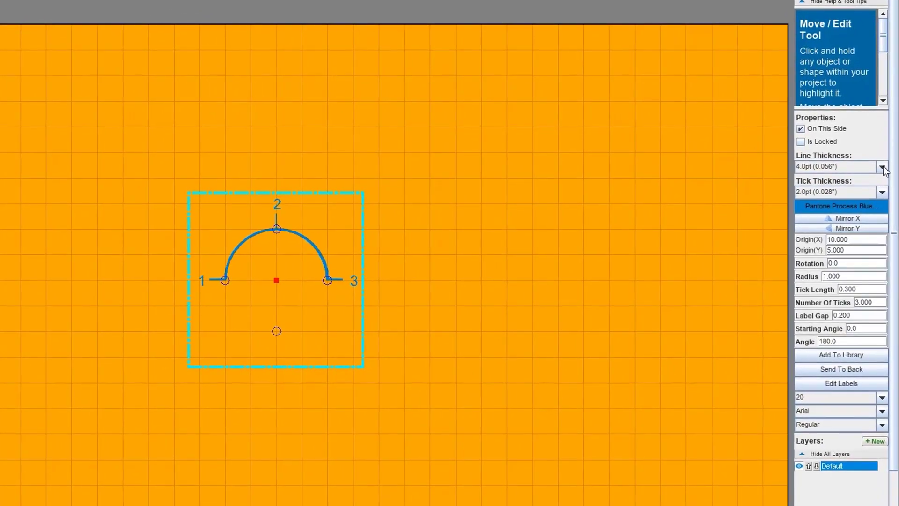
- Set the gauge's Line Thickness and Tick Thickness both to 5.0pt (0.069")
click(882, 167)
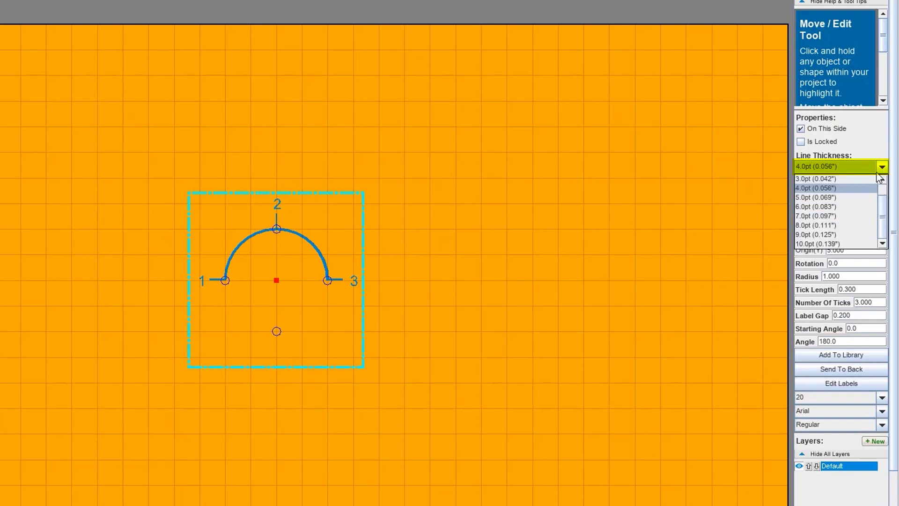
click(830, 196)
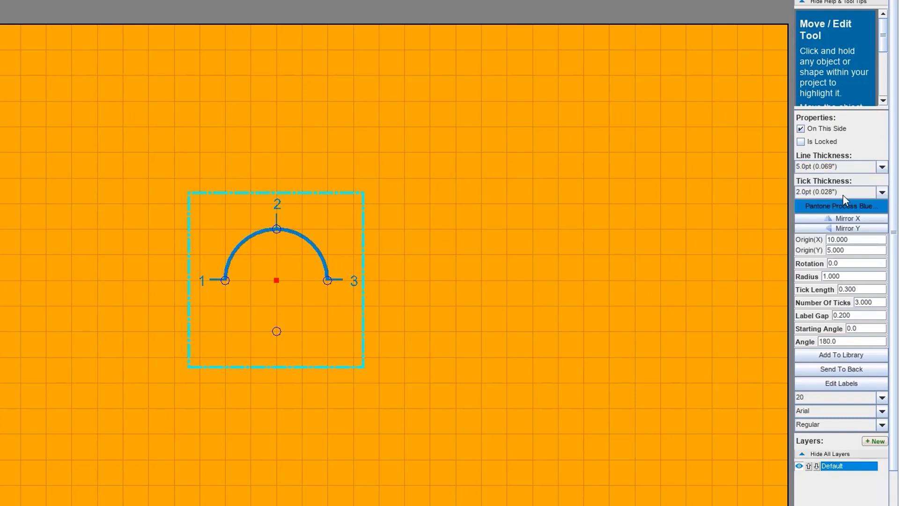
click(882, 193)
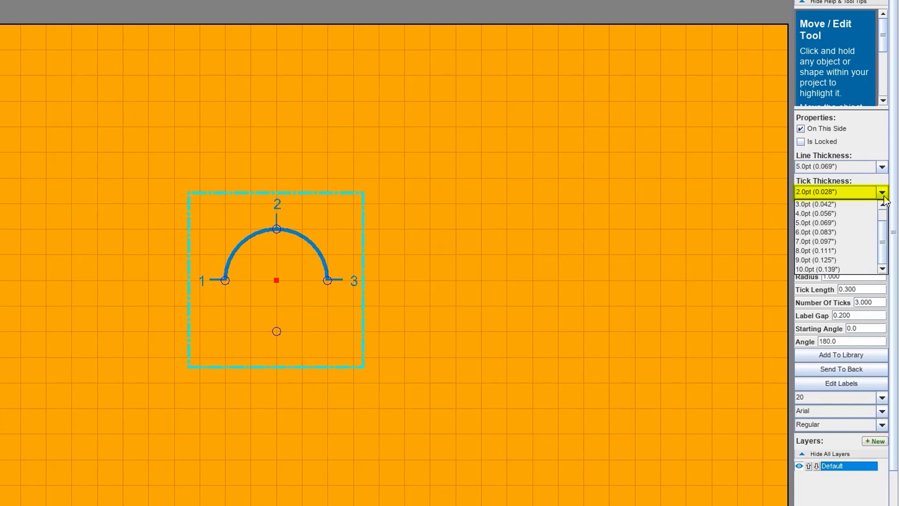
click(838, 223)
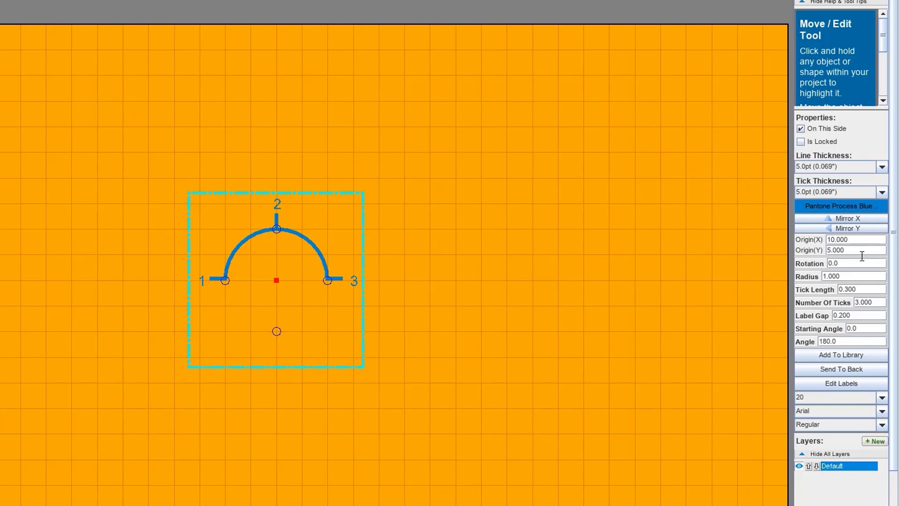
- Move the gauge's origin to 10.000, 5.500
click(860, 241)
drag(860, 241, 828, 240)
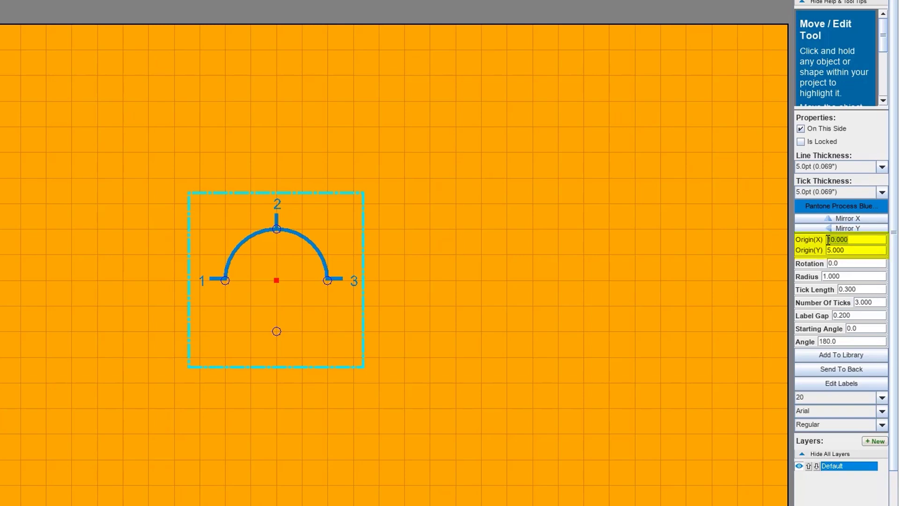
text(11)
key(Return)
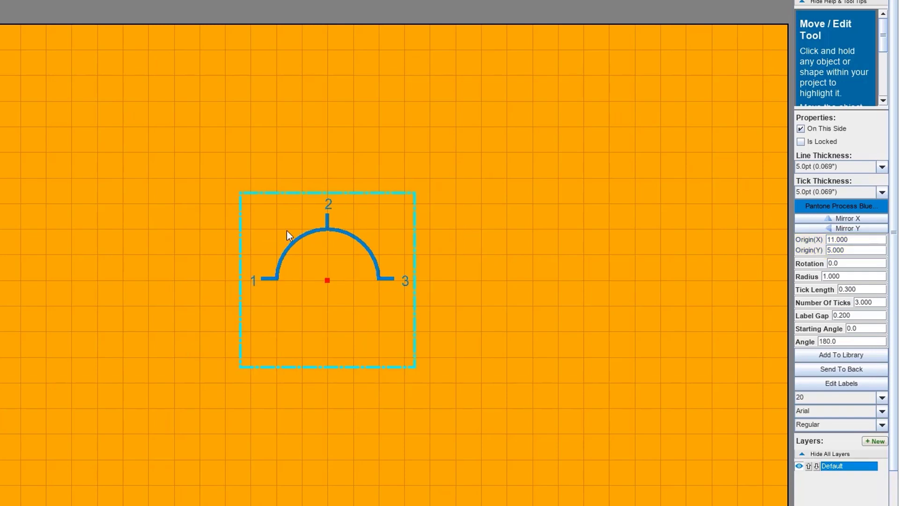
drag(287, 253, 216, 242)
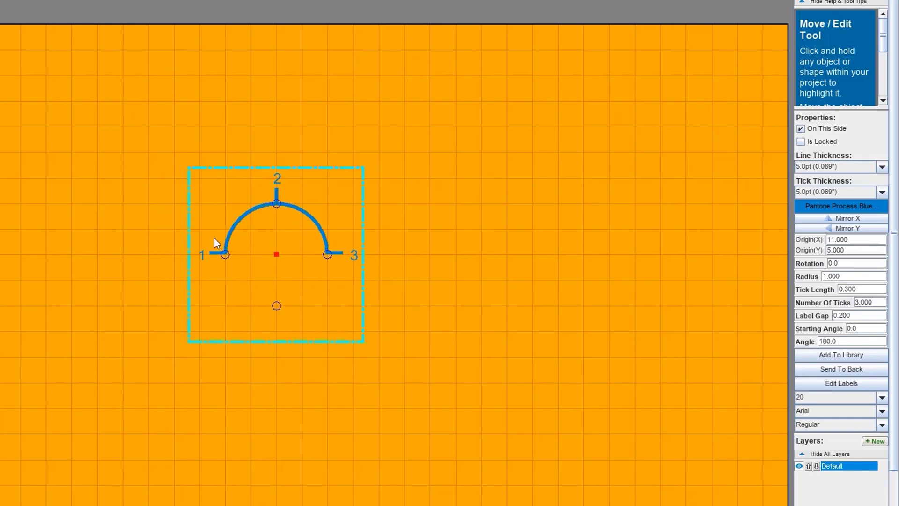
- Try a 10° rotation on the gauge, then reset its rotation to 0
click(843, 262)
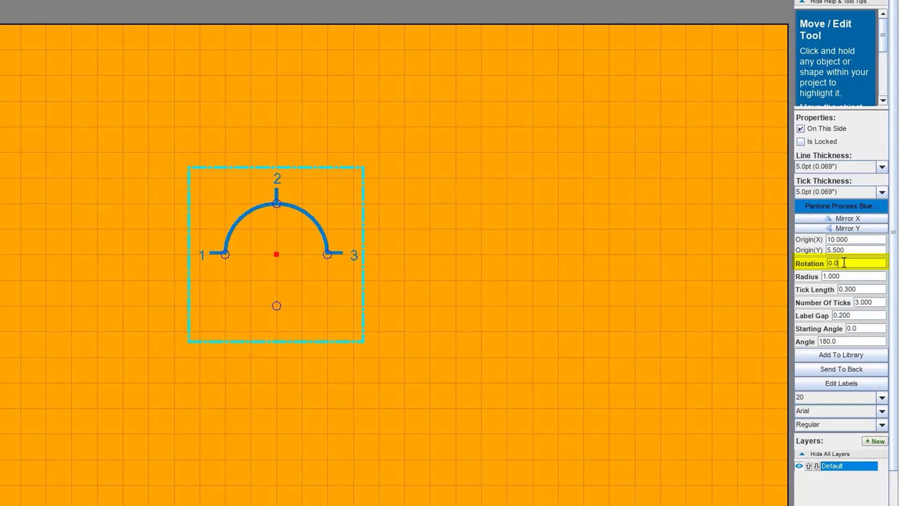
key(BackSpace)
key(BackSpace)
key(BackSpace)
text(10)
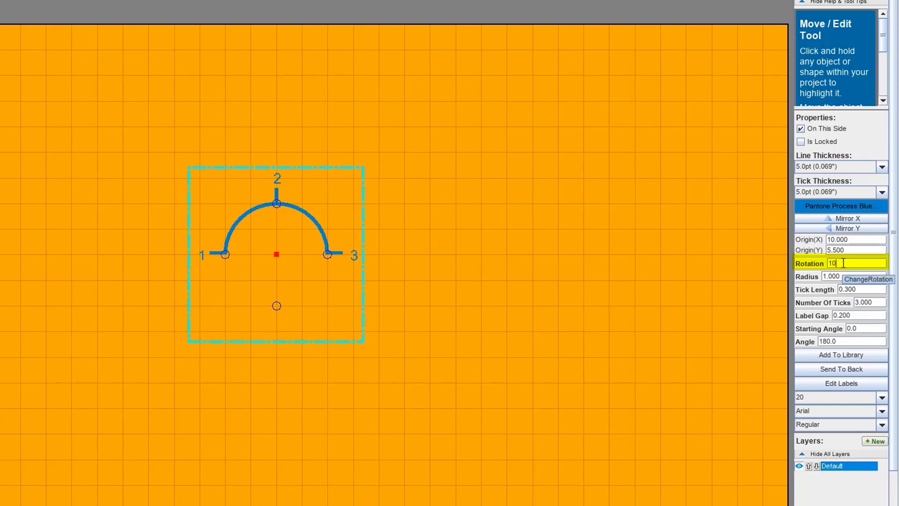
key(Return)
click(825, 263)
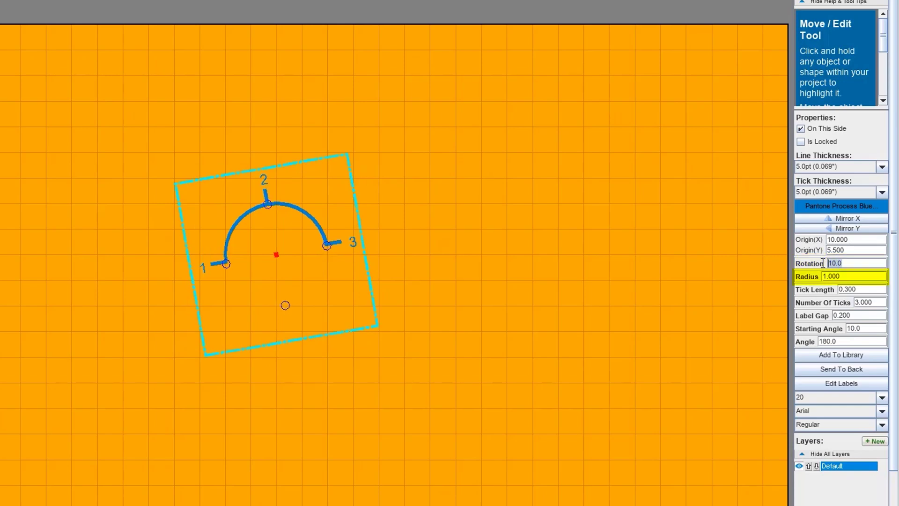
key(Delete)
key(Return)
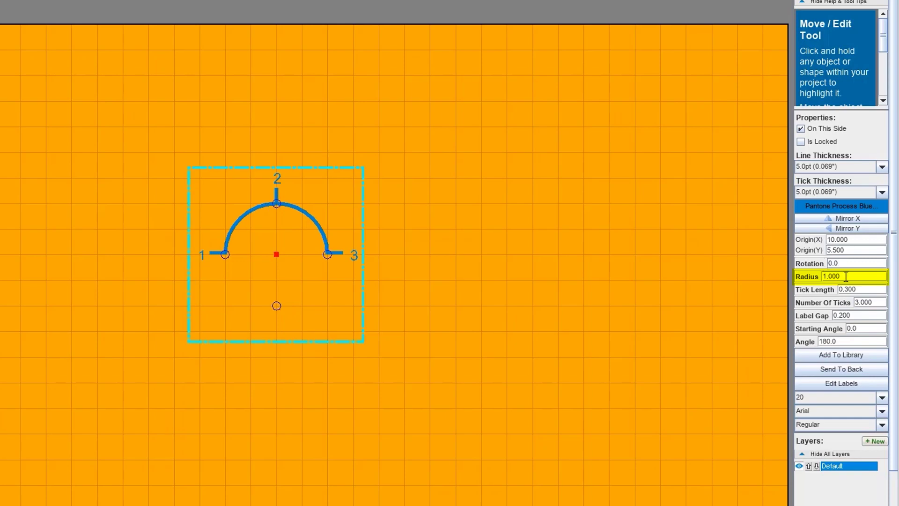
key(Return)
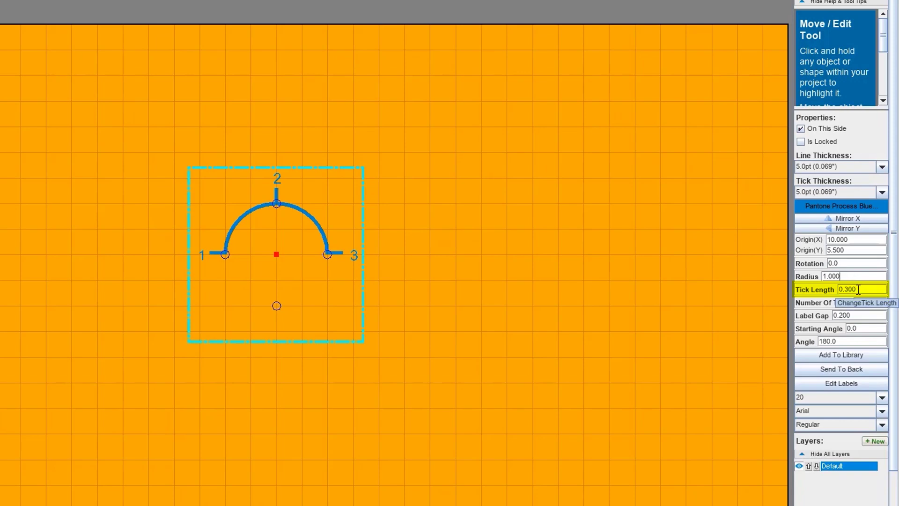
- Give the gauge 4 ticks and a 0.250 label gap
key(Return)
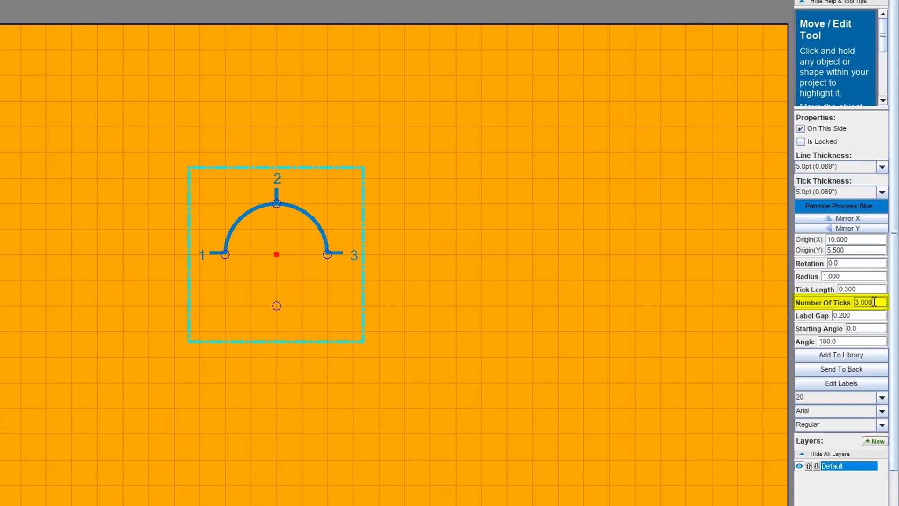
key(BackSpace)
key(BackSpace)
key(BackSpace)
key(BackSpace)
key(BackSpace)
text(4)
key(Return)
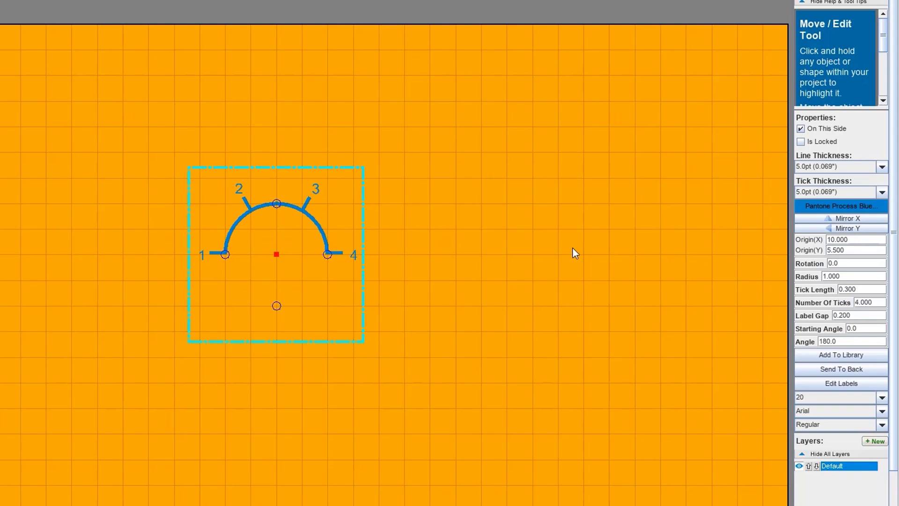
click(848, 314)
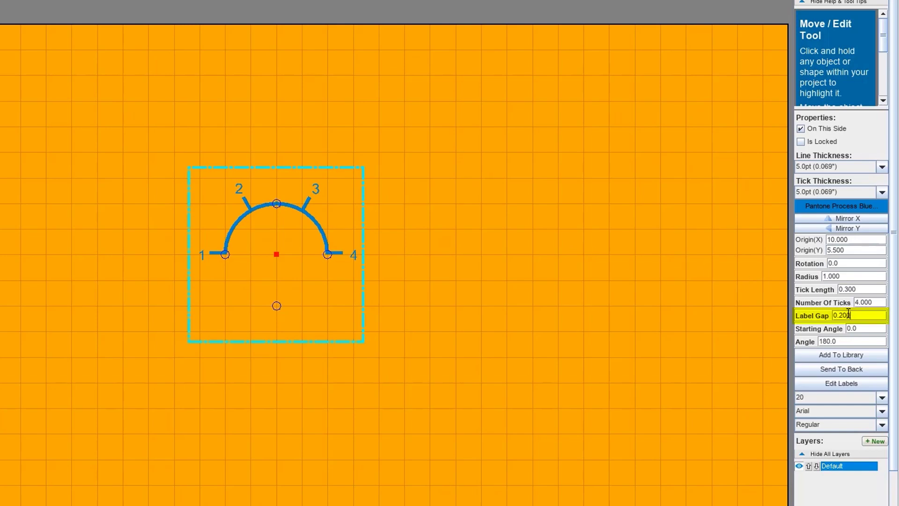
key(BackSpace)
text(5)
key(Return)
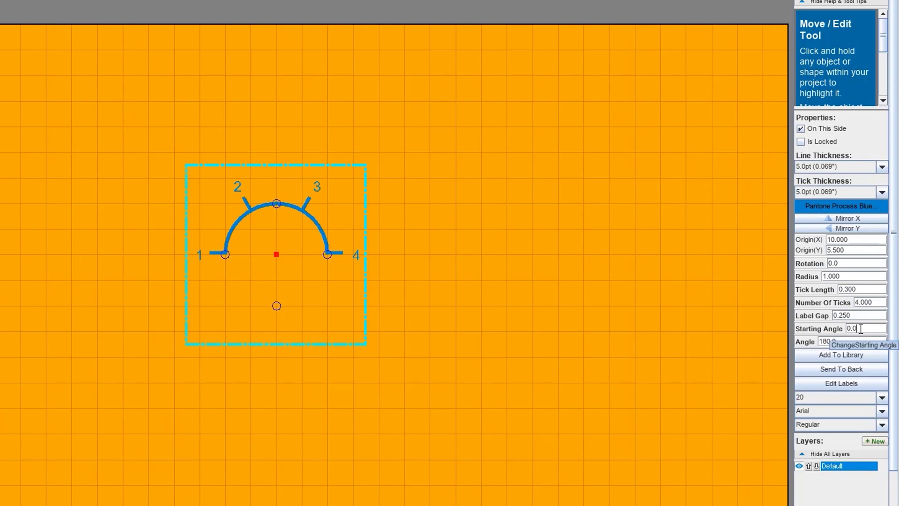
- Try a 10° starting angle, revert it to 0, and set the sweep angle to 360
click(860, 329)
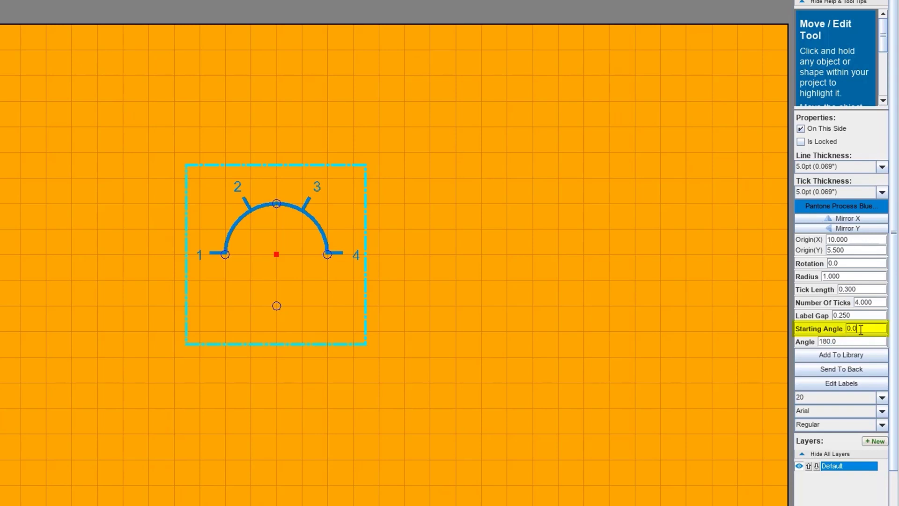
key(BackSpace)
key(BackSpace)
key(BackSpace)
text(10.0)
key(Return)
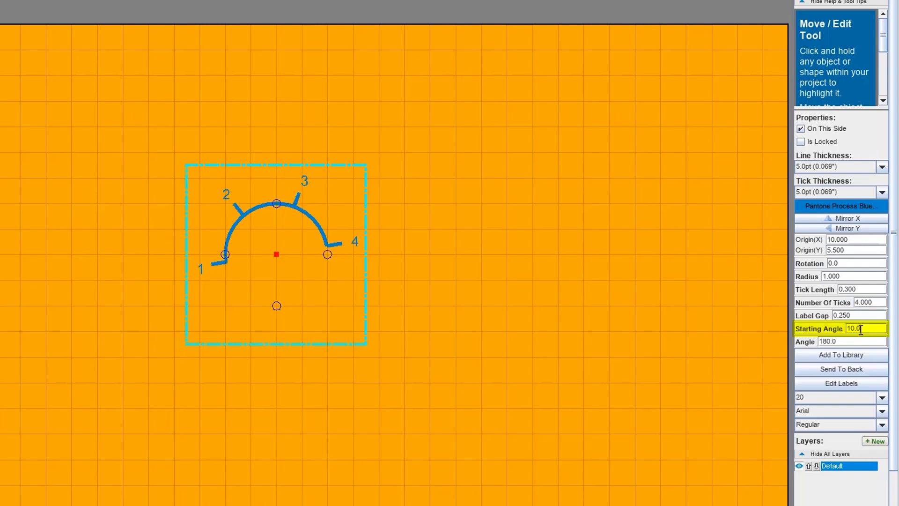
key(ctrl+z)
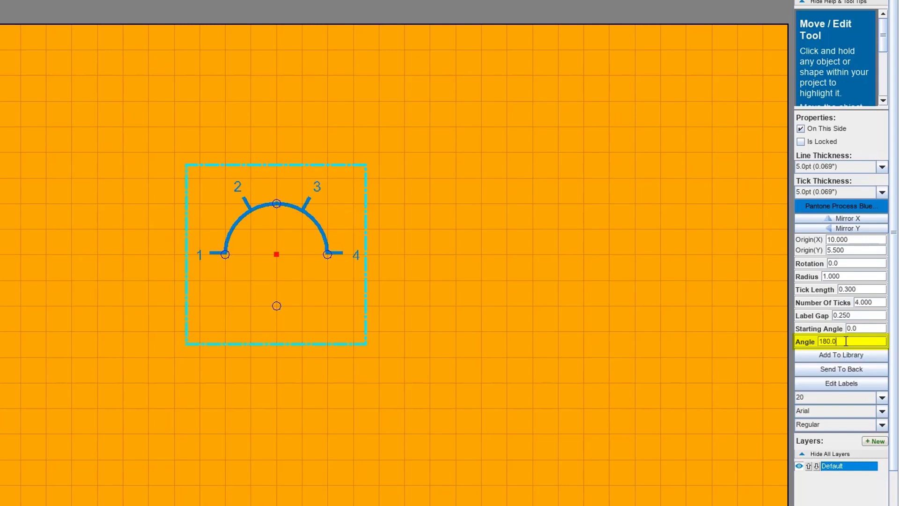
key(BackSpace)
key(BackSpace)
key(BackSpace)
key(BackSpace)
key(BackSpace)
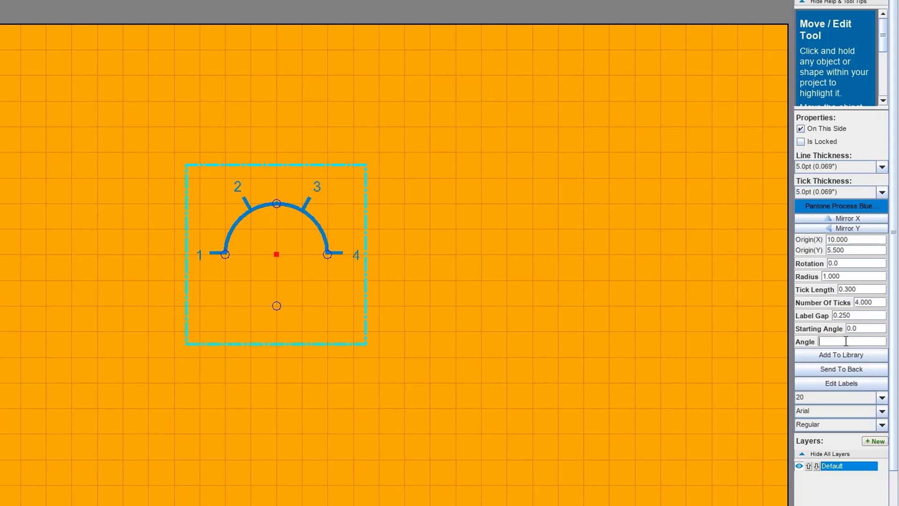
text(360)
key(Return)
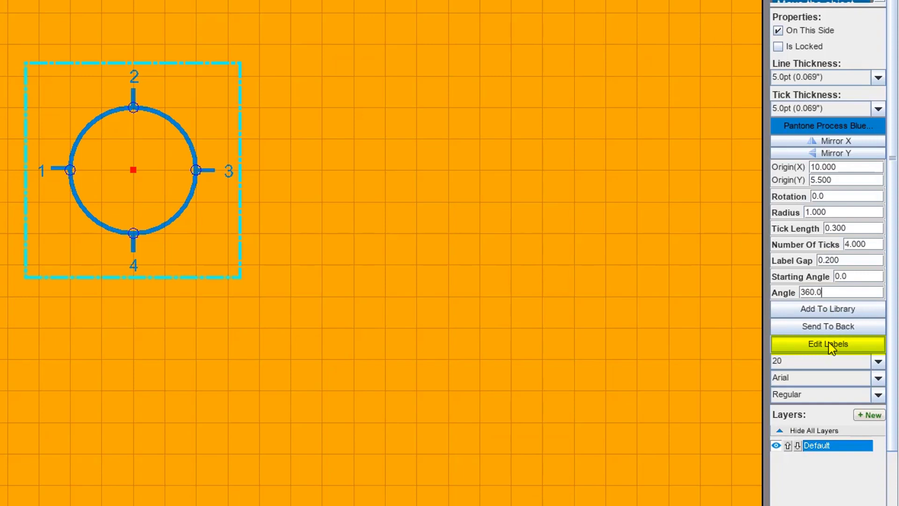
- Re-enter '1' as the first tick label and set the label font style to Bold
click(828, 344)
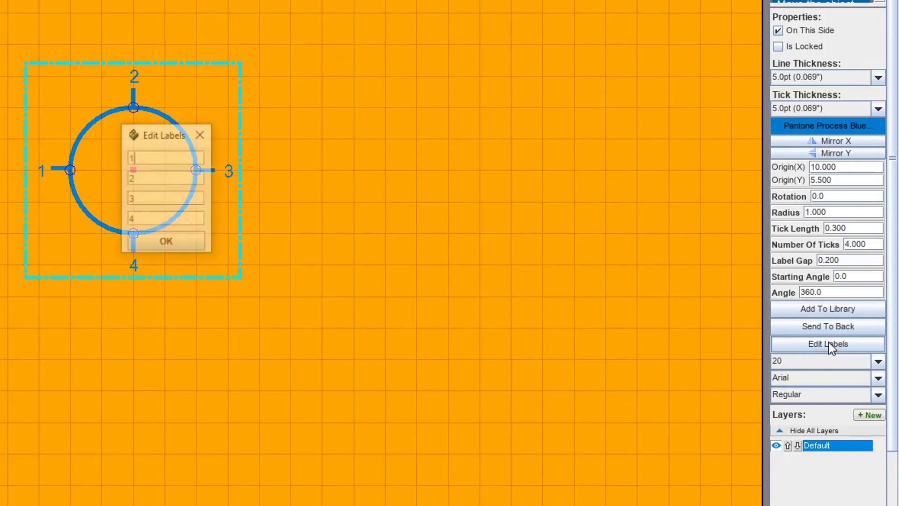
click(157, 159)
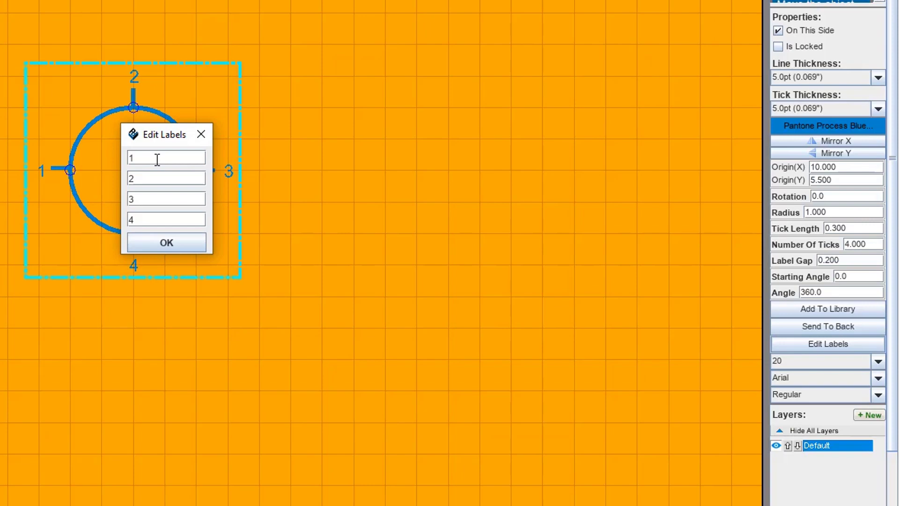
key(BackSpace)
click(166, 242)
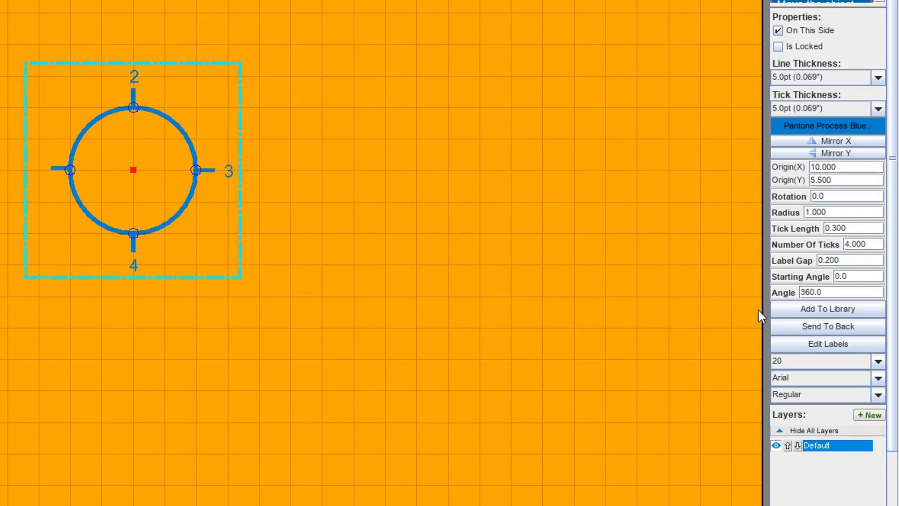
click(808, 345)
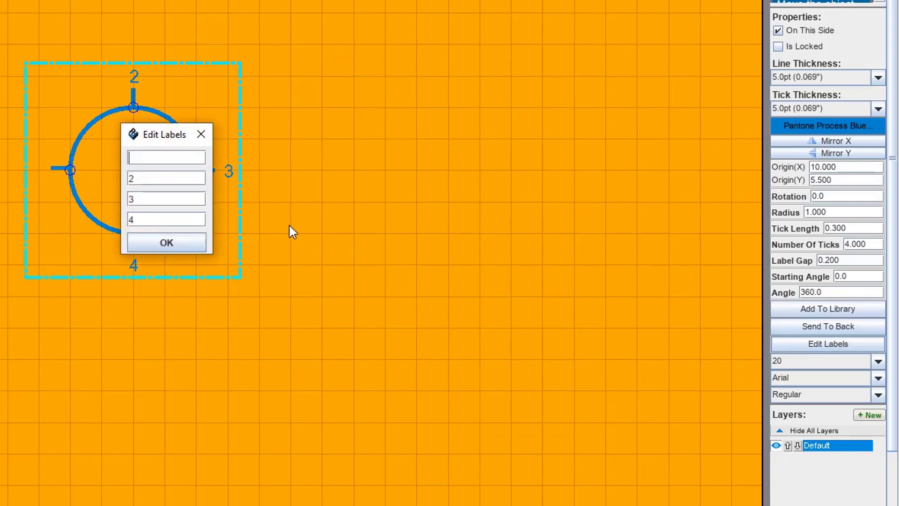
click(165, 156)
text(1)
click(170, 240)
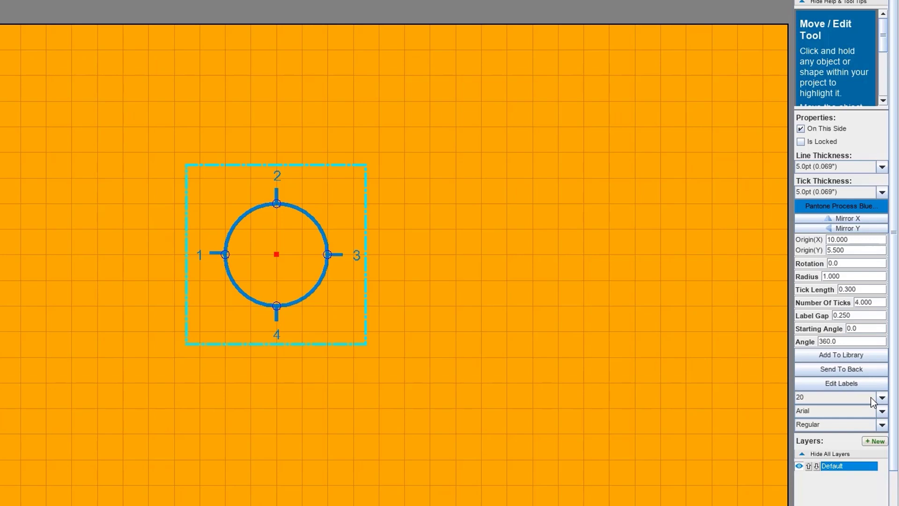
click(882, 424)
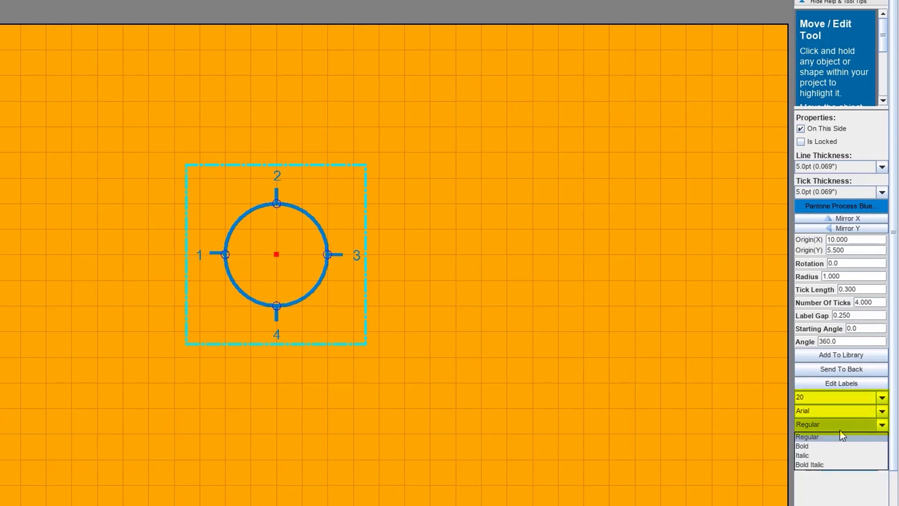
click(833, 447)
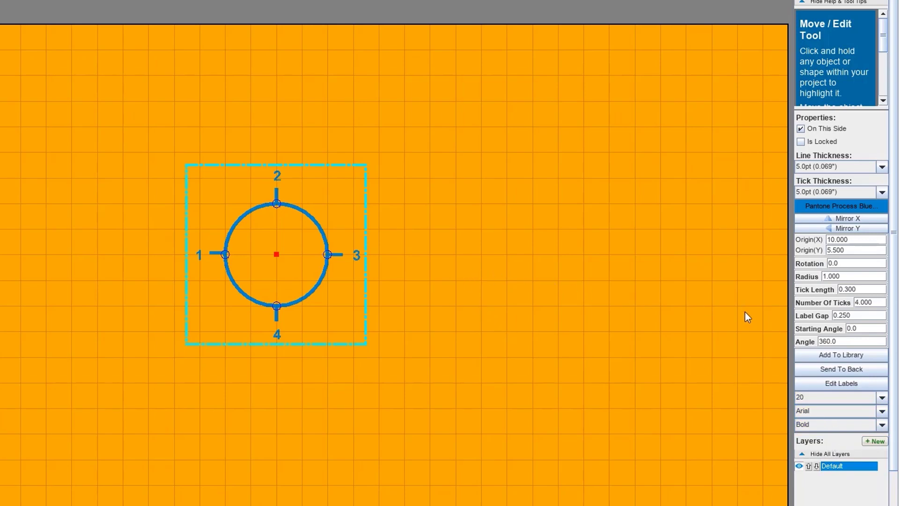
- Save the gauge to the personal library as 'circular gauge'
click(843, 357)
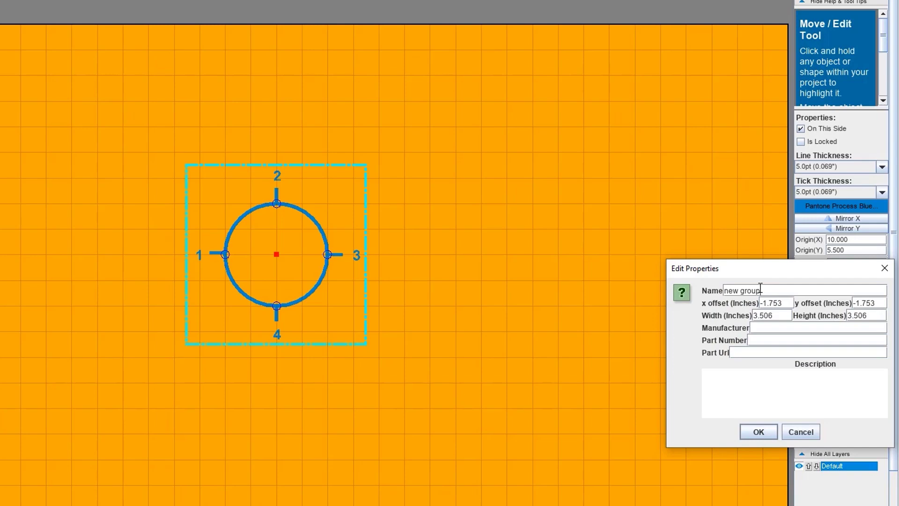
drag(760, 289, 706, 288)
key(BackSpace)
text(circular gauge)
click(753, 430)
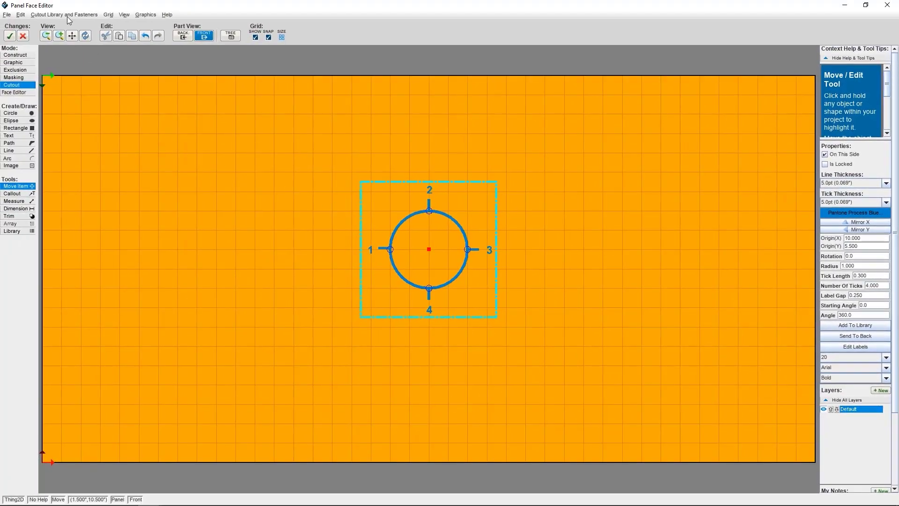
- Place a copy of 'circular gauge' from the Library Manager at 14.000, 5.500
click(66, 16)
click(68, 21)
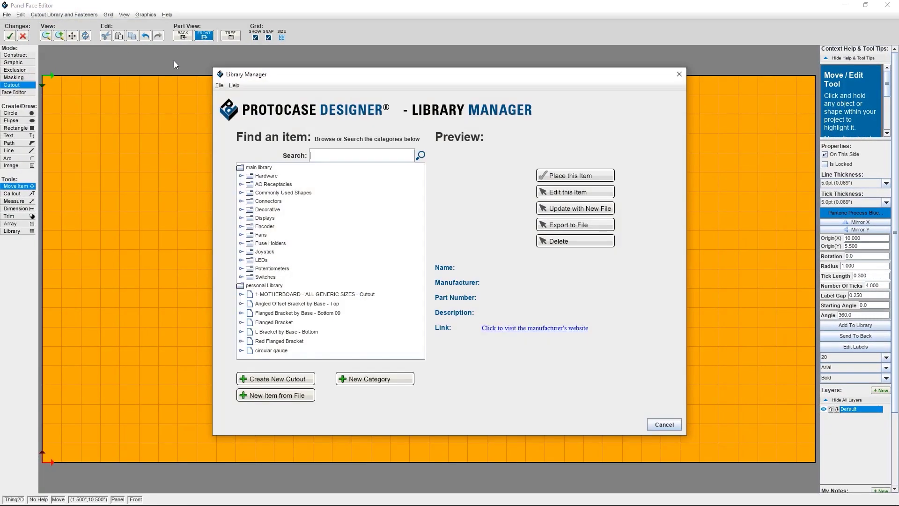
click(281, 350)
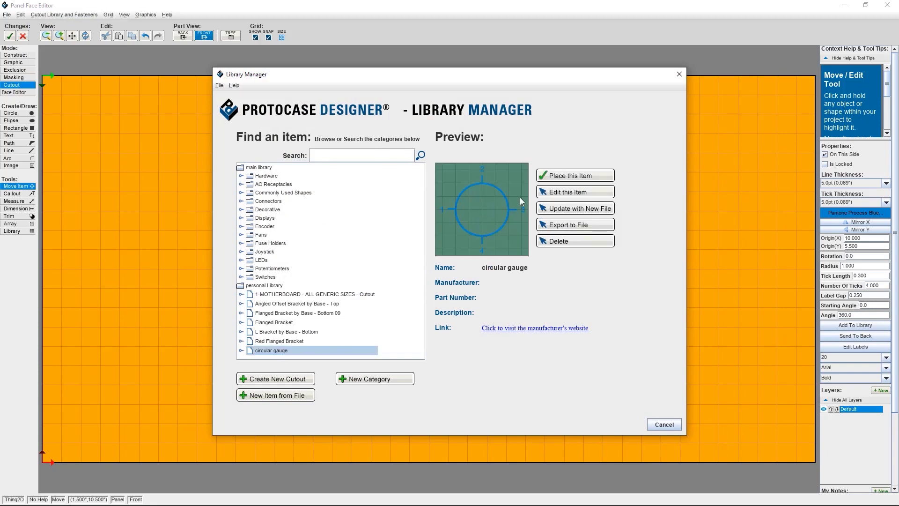
click(569, 176)
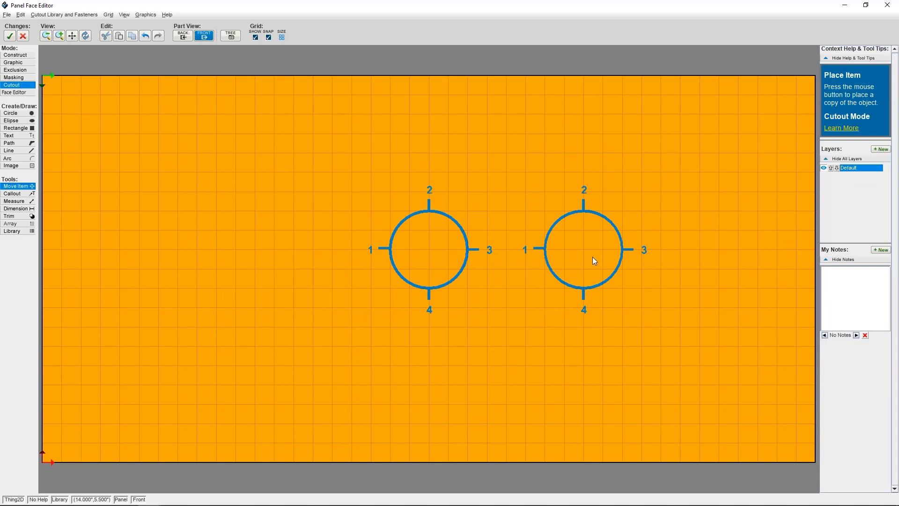
click(593, 259)
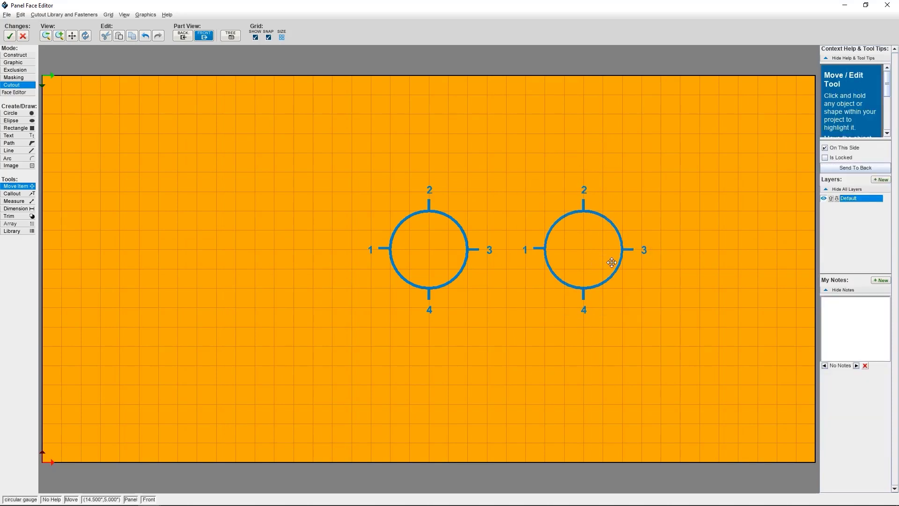
- Ungroup the copied gauge and colour it Fire Red
click(613, 258)
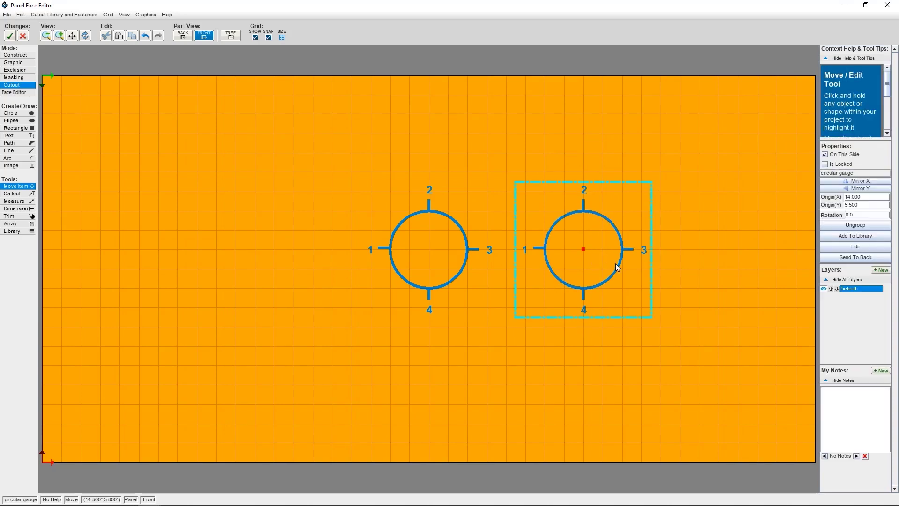
click(838, 225)
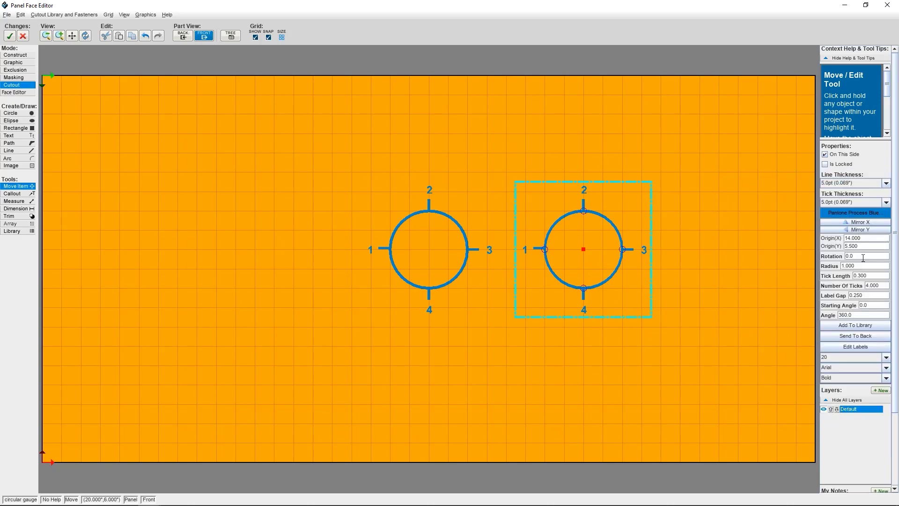
click(853, 213)
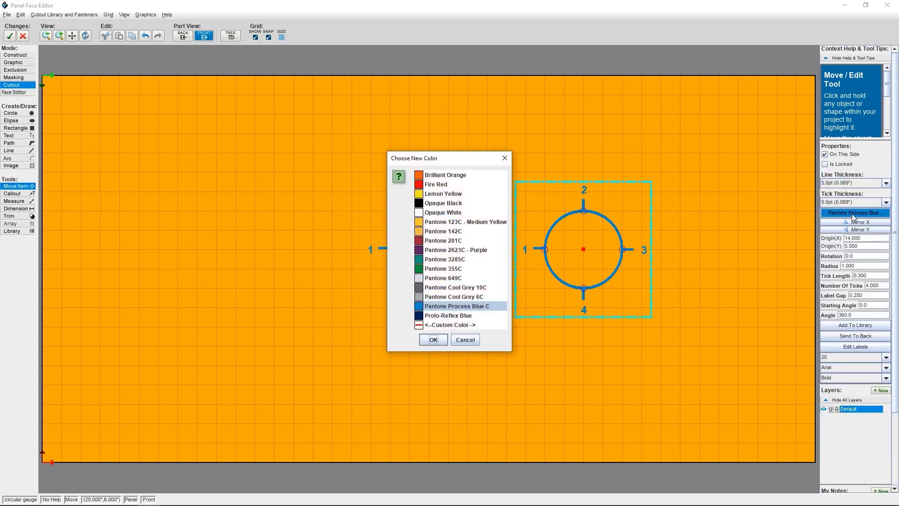
click(439, 187)
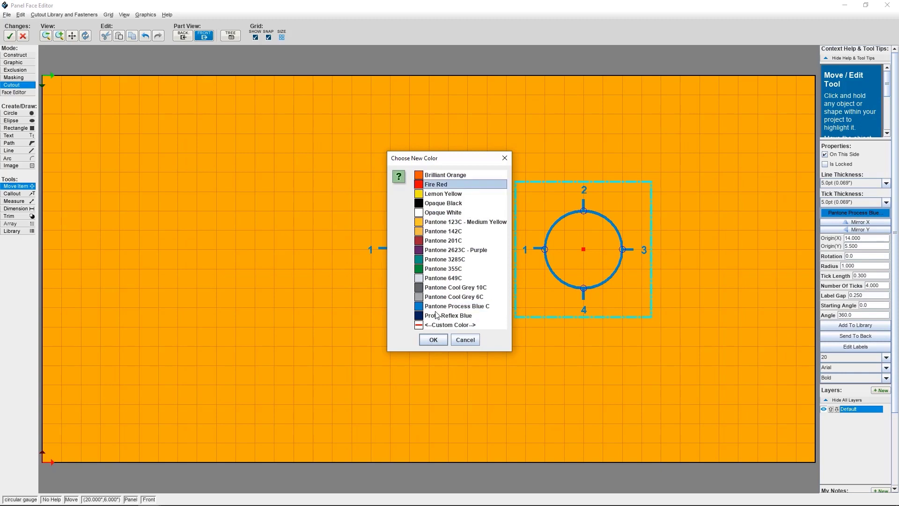
click(440, 338)
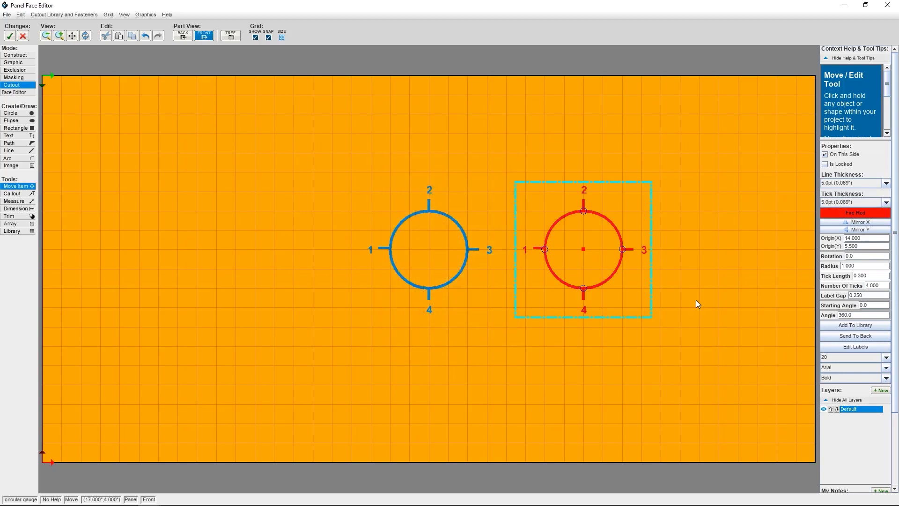
- Add the red gauge to the library as 'circular gauge 2'
click(831, 324)
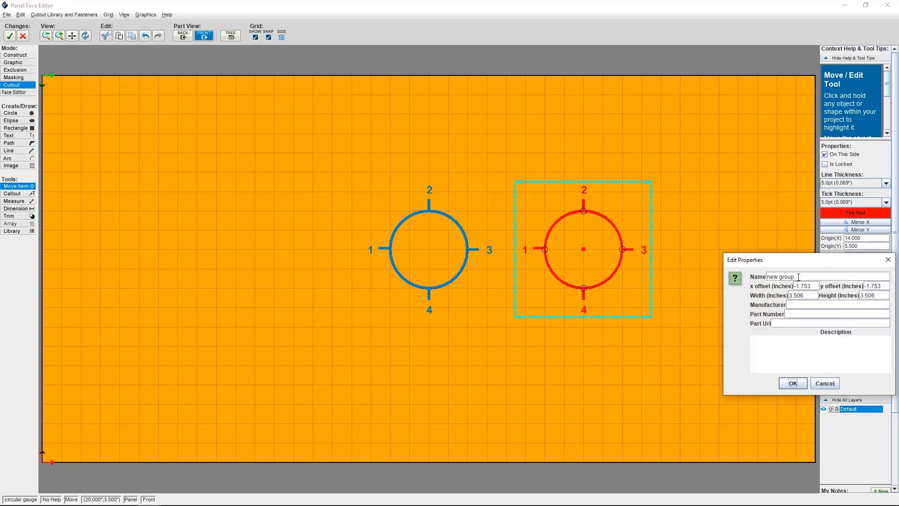
drag(795, 277, 766, 276)
text(circular gauge 2)
click(791, 383)
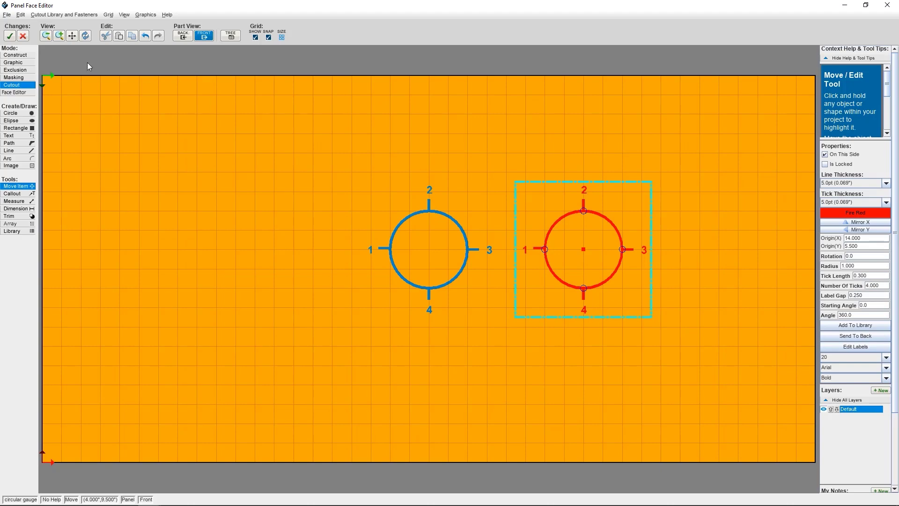
- Accept the face edits and tilt the 3D view slightly to show both gauges
click(10, 38)
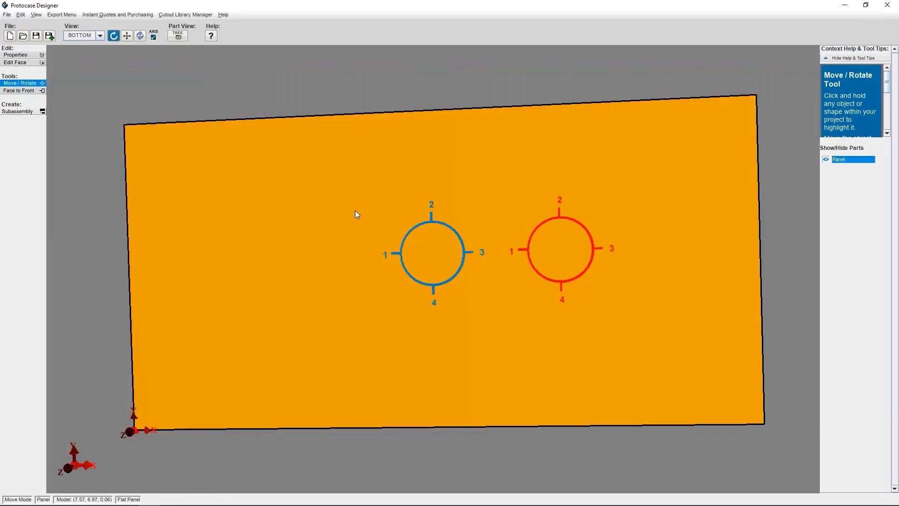
mouse_move(355, 210)
mouse_down()
mouse_move(388, 218)
mouse_move(361, 210)
mouse_move(358, 181)
mouse_move(359, 202)
mouse_up()
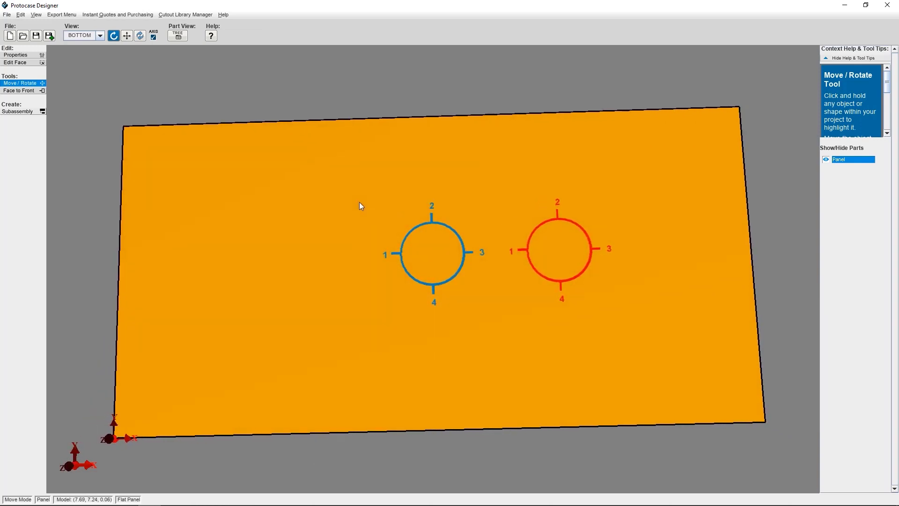